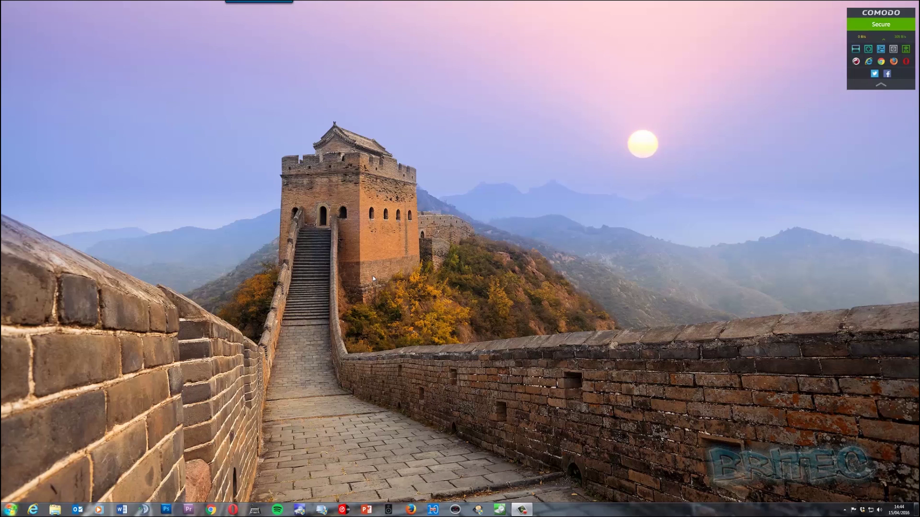
Launch CrystalDiskMark past the security prompt, then close Parkdale and HD Tune Pro
left_click(499, 511)
left_click(478, 263)
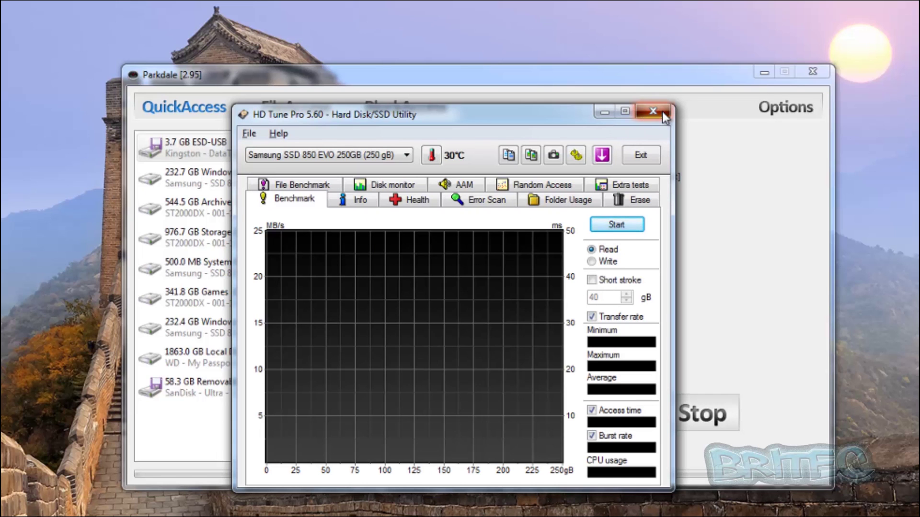
left_click(653, 112)
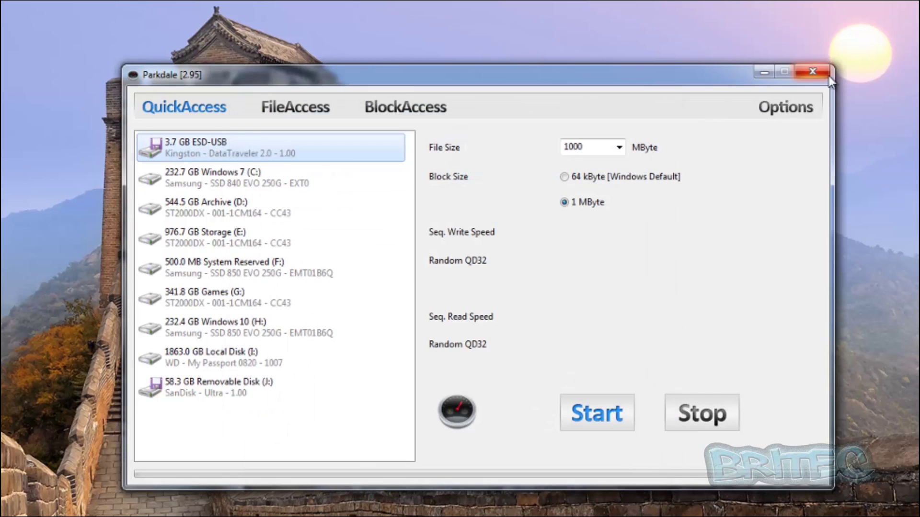
left_click(812, 72)
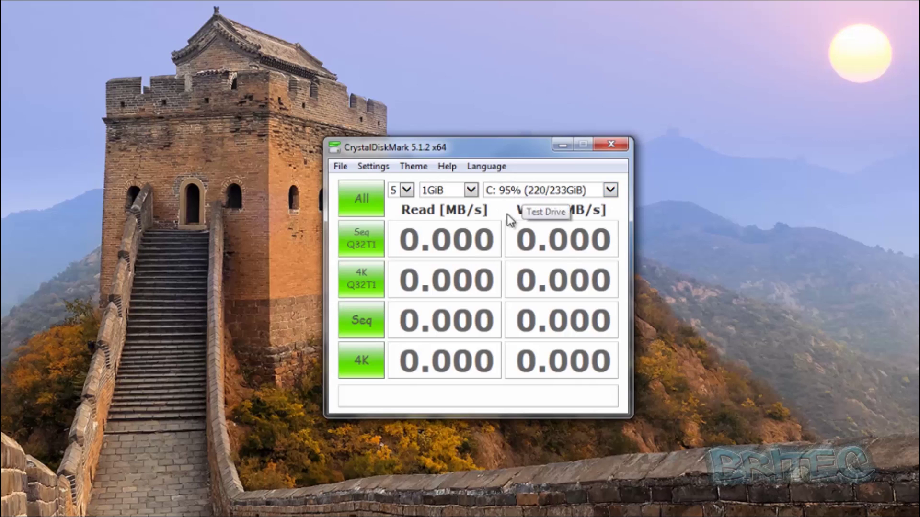
Run all CrystalDiskMark tests on C: at 500MiB, reaching 535.9/517.9 MB/s sequential read/write
left_click(471, 190)
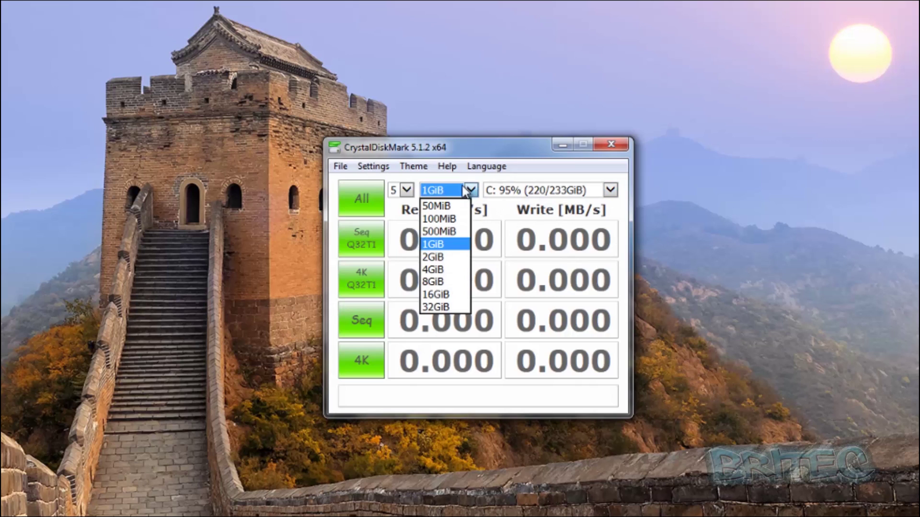
left_click(460, 232)
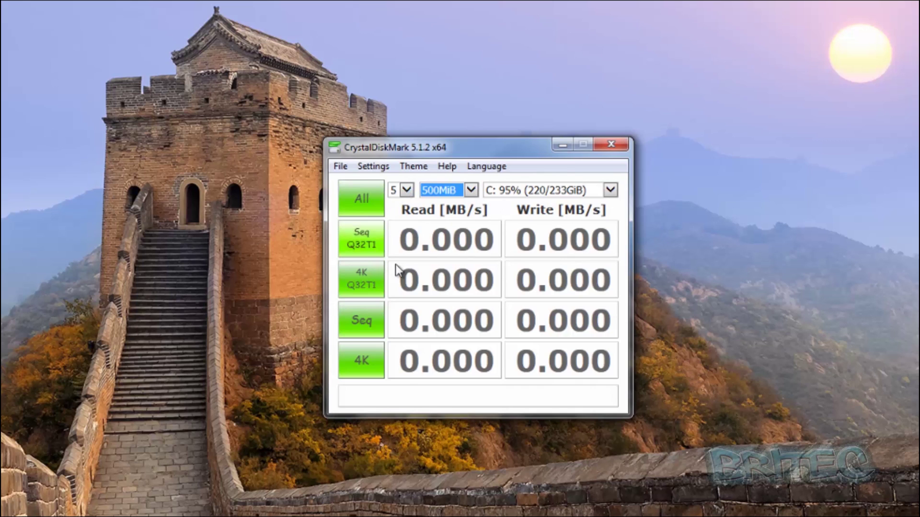
left_click(611, 190)
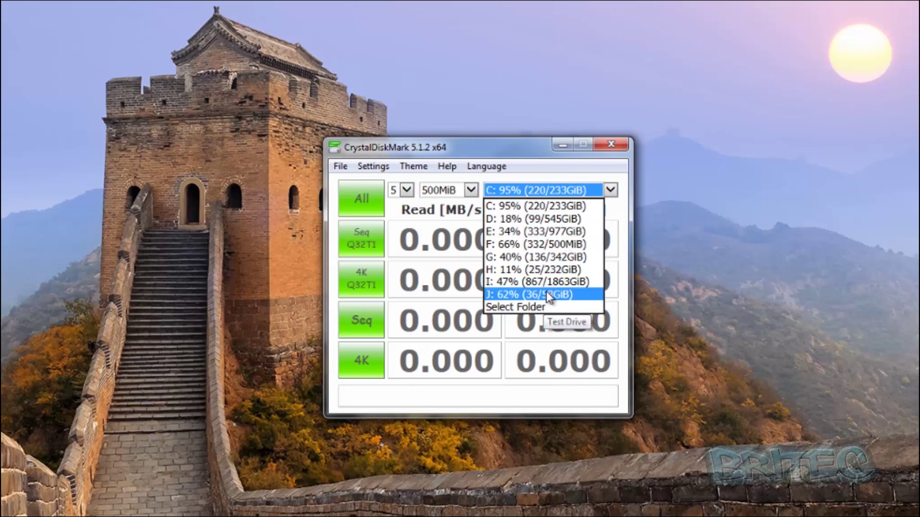
left_click(531, 206)
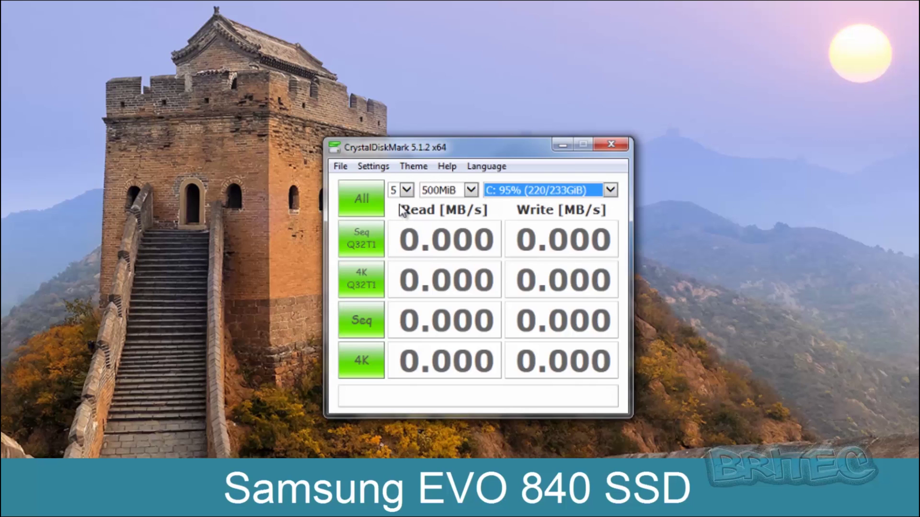
left_click(376, 205)
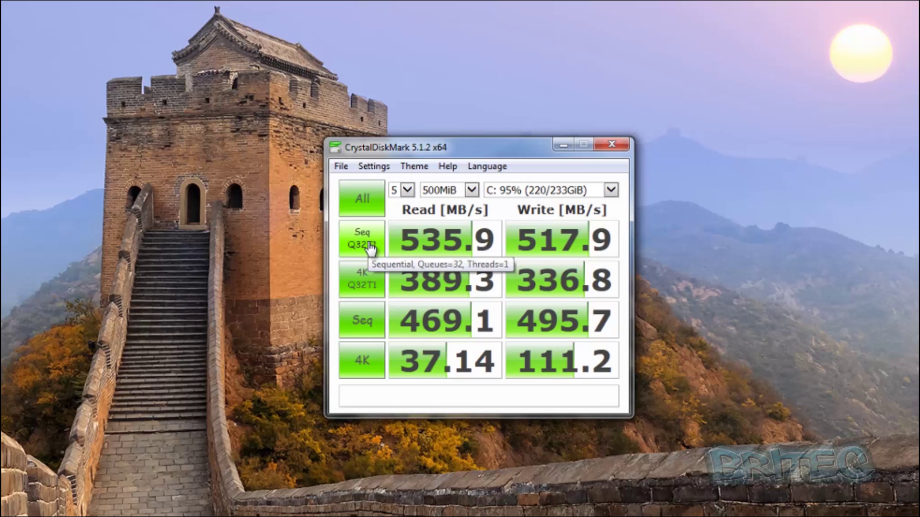
Save the C: results to the Desktop as CDM_20160415145228.txt and center its Notepad window
left_click(341, 167)
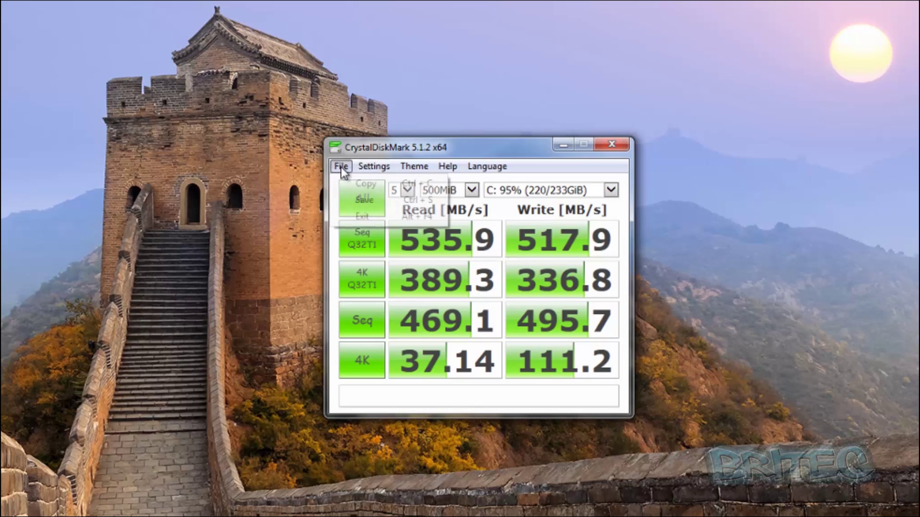
left_click(369, 201)
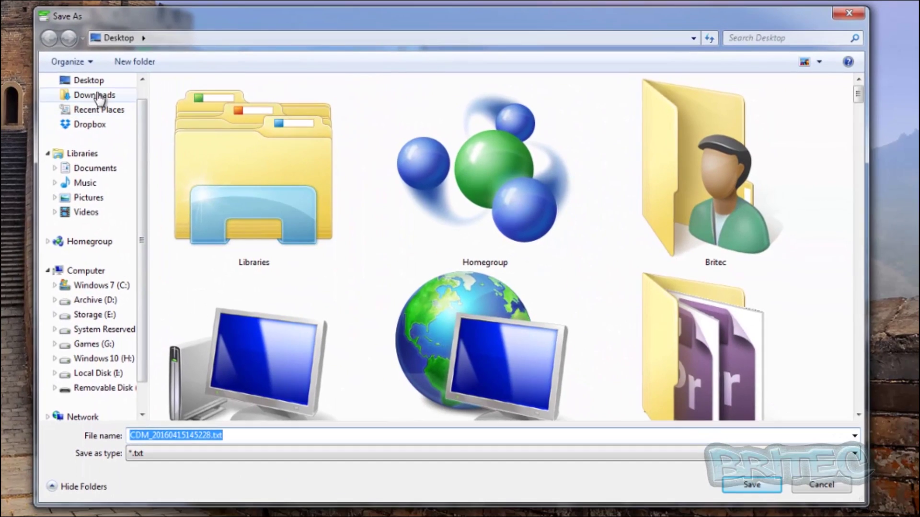
left_click(96, 86)
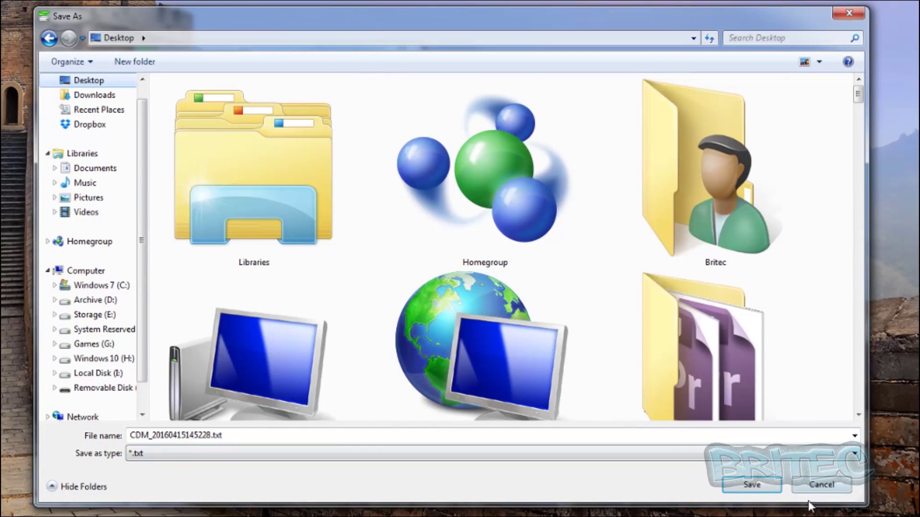
left_click(751, 485)
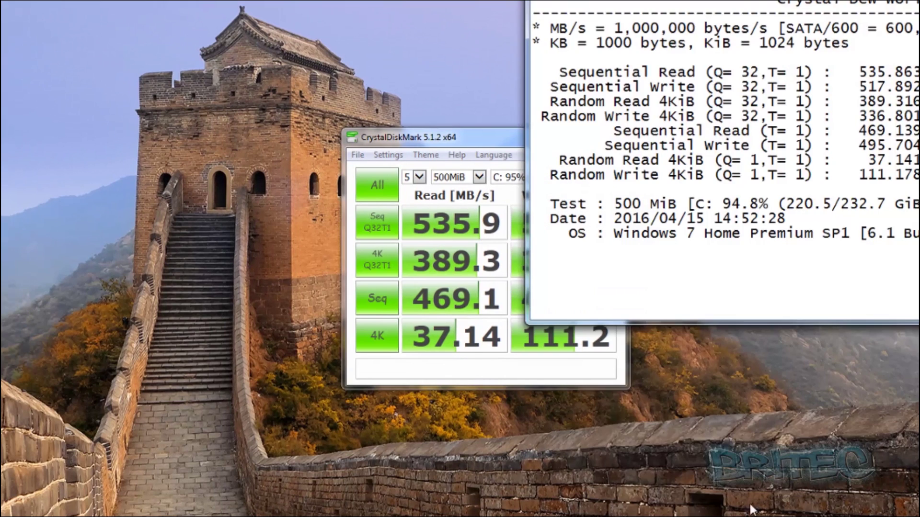
left_click_drag(805, 3, 429, 89)
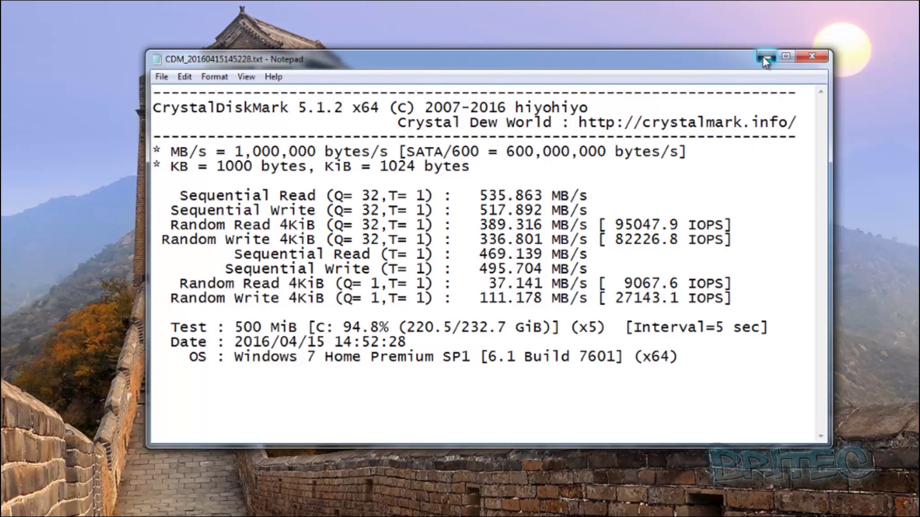
Minimize Notepad and read the Windows 7 (C:) and Windows 10 (H:) drive models in Parkdale
left_click(764, 57)
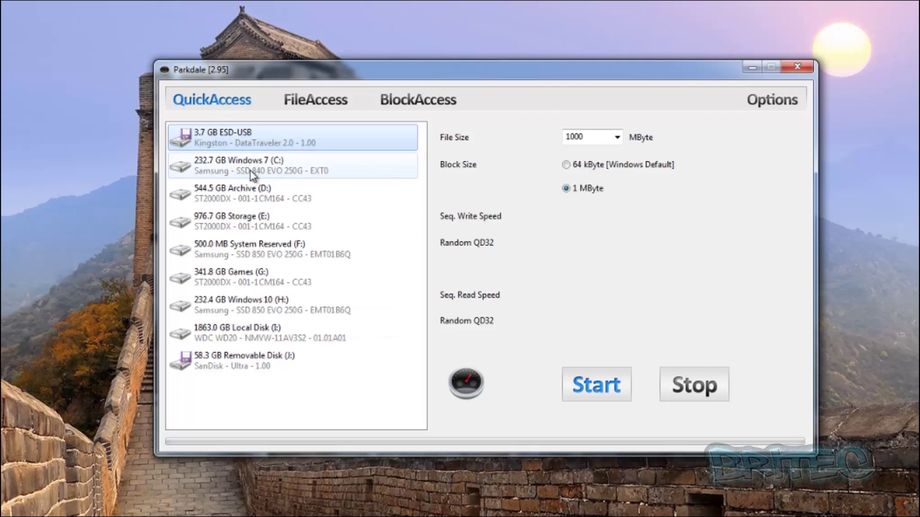
left_click(212, 169)
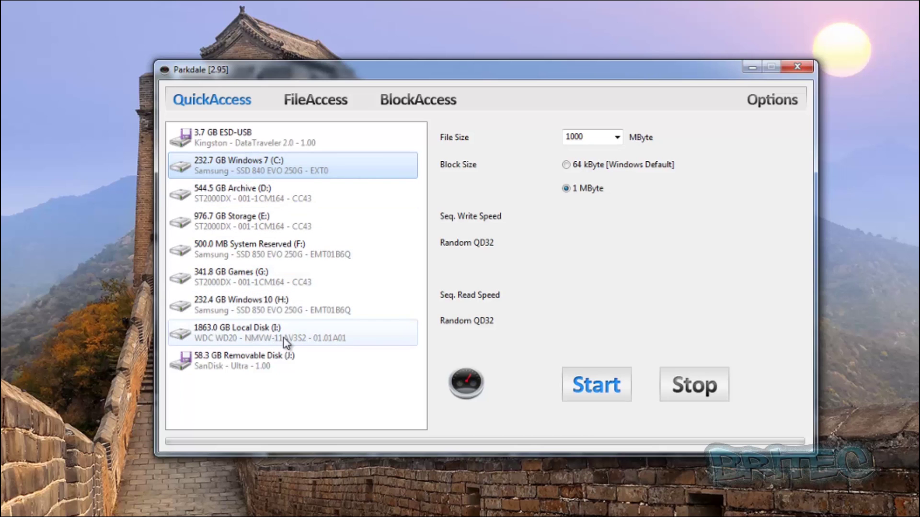
left_click(254, 311)
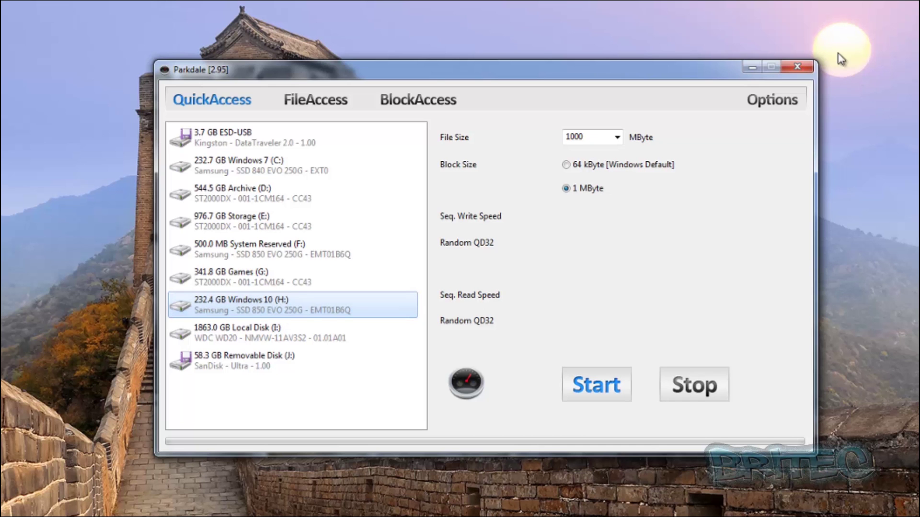
Benchmark drive H: at 500MiB, getting 545.6/516.7 MB/s sequential and 33.42/90.75 MB/s 4K
left_click(757, 66)
left_click(585, 181)
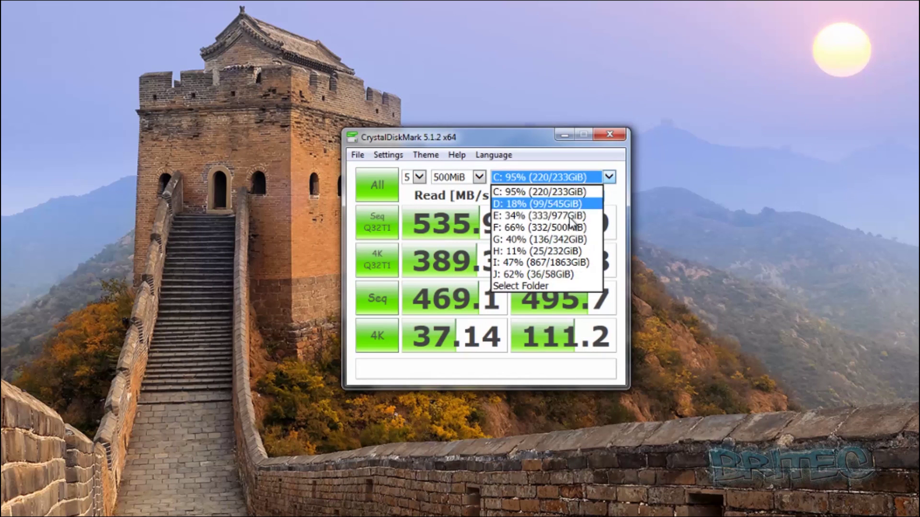
left_click(558, 254)
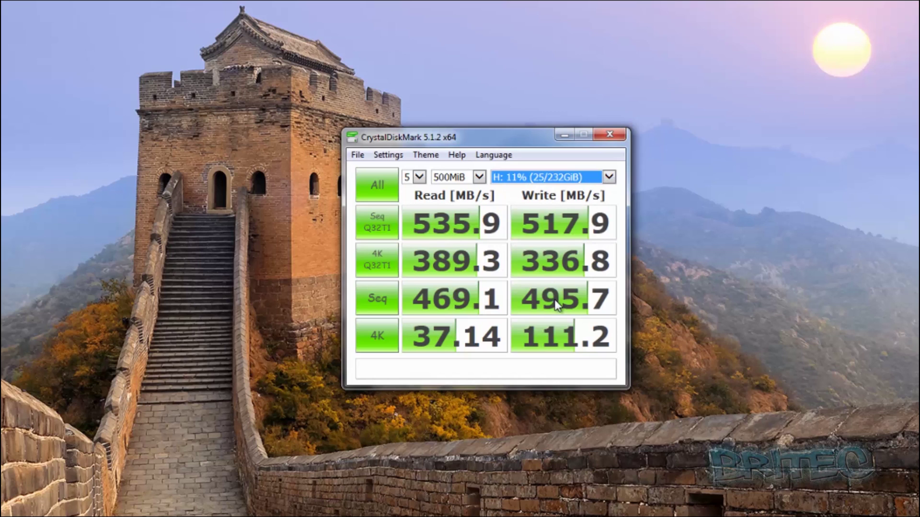
left_click(376, 185)
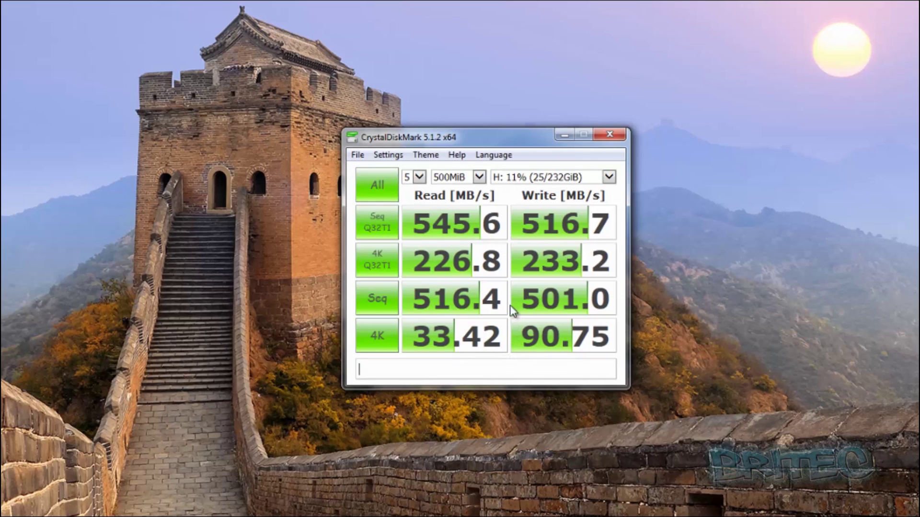
left_click(355, 157)
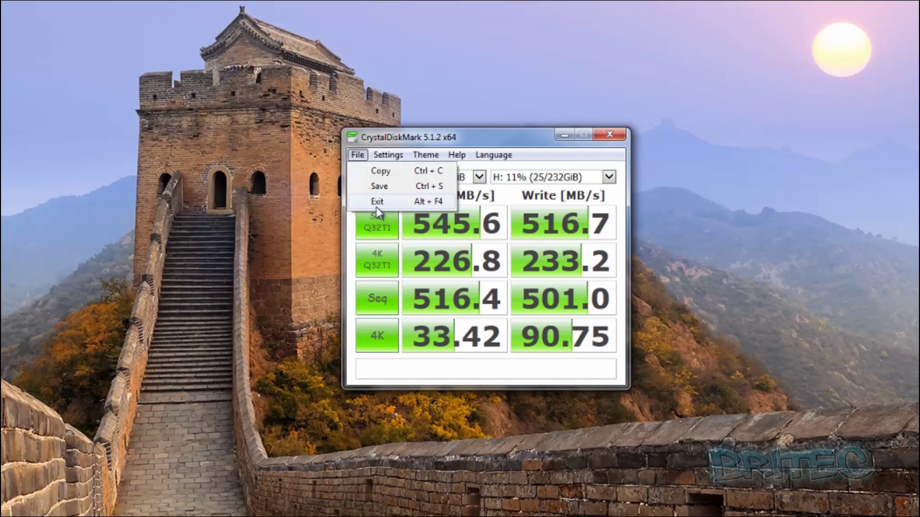
Save the H: results on the Desktop under the file name 'evo 850'
left_click(379, 186)
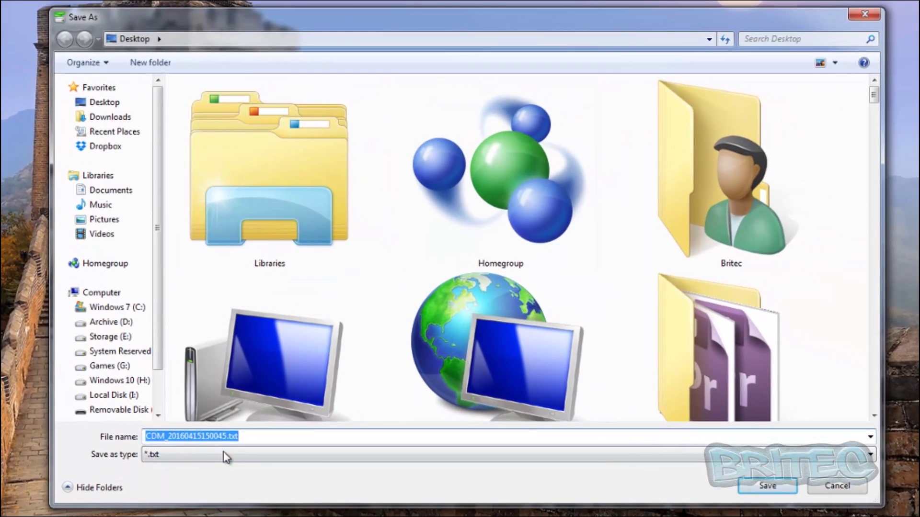
double_click(227, 435)
type("evo ")
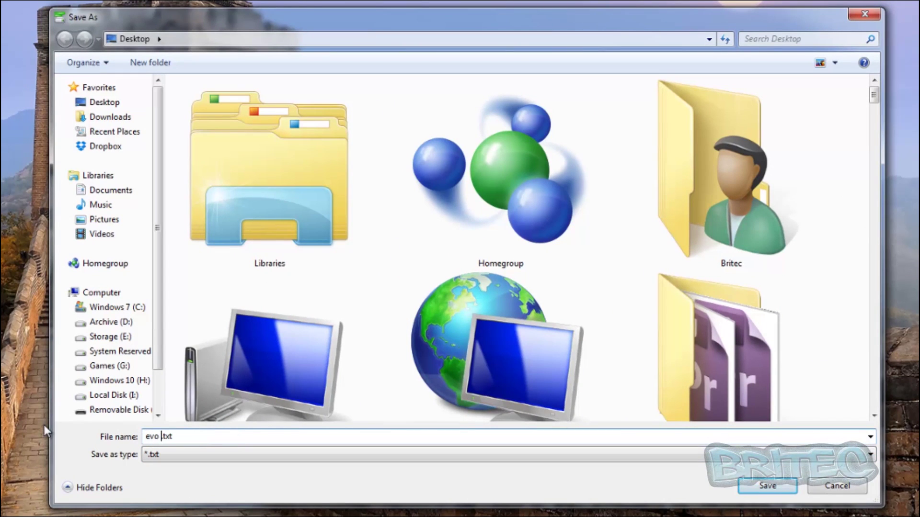
type("850")
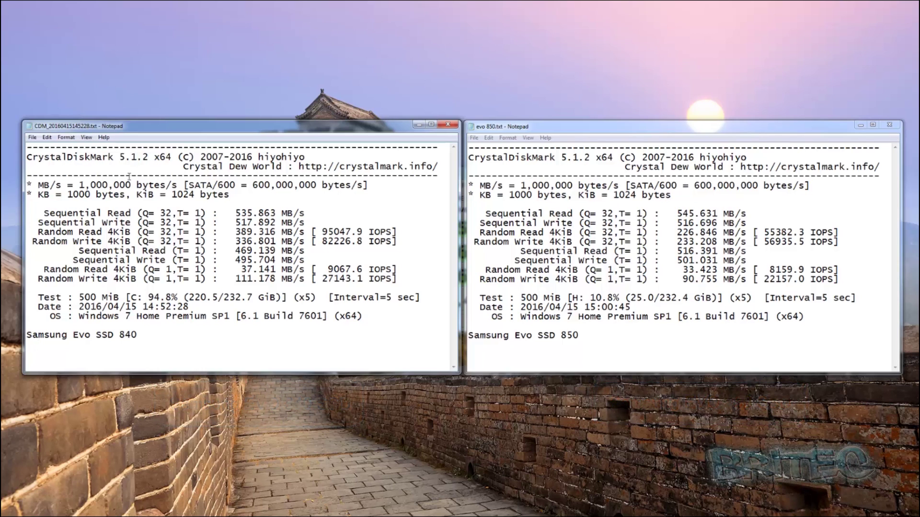
Compare the evo 850 and 840 Notepad results, then minimize both windows
left_click(540, 194)
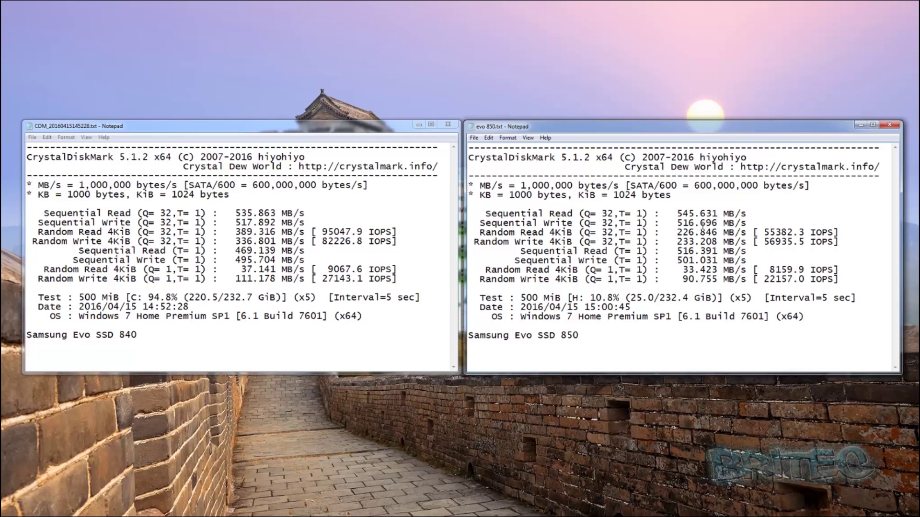
left_click(463, 224)
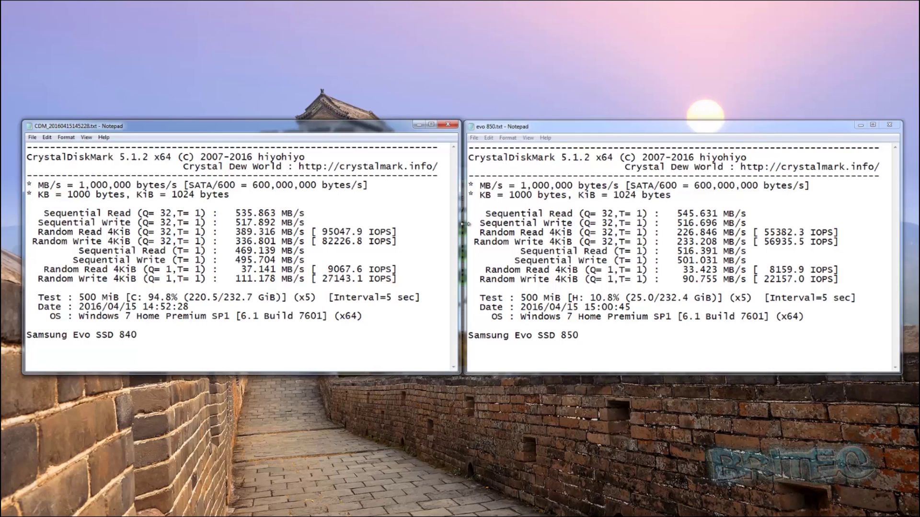
left_click(419, 124)
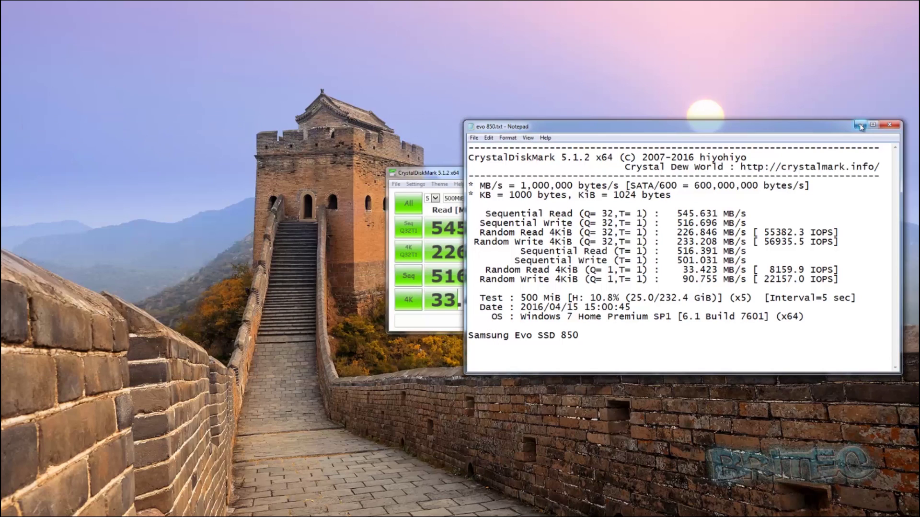
left_click(860, 125)
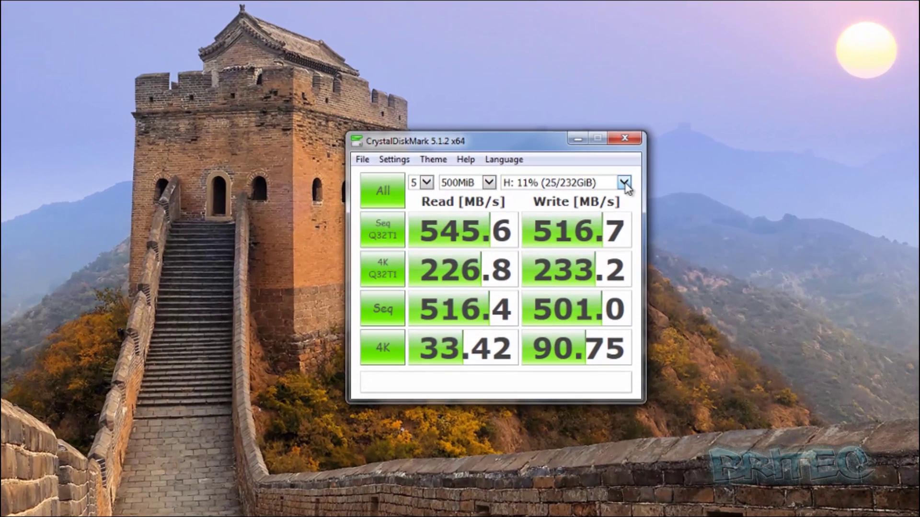
Check the drives in Parkdale, then benchmark D:, getting 182.8/165.9 MB/s sequential
left_click(364, 383)
left_click(503, 486)
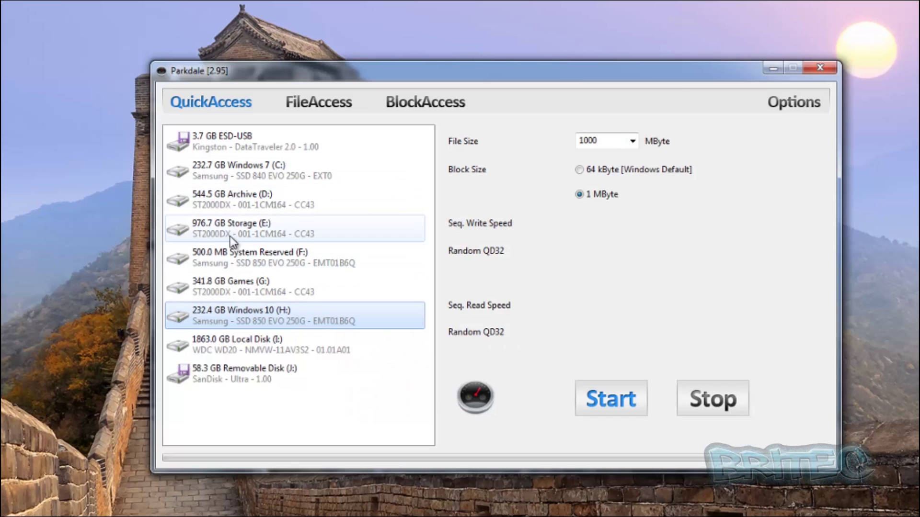
left_click(771, 72)
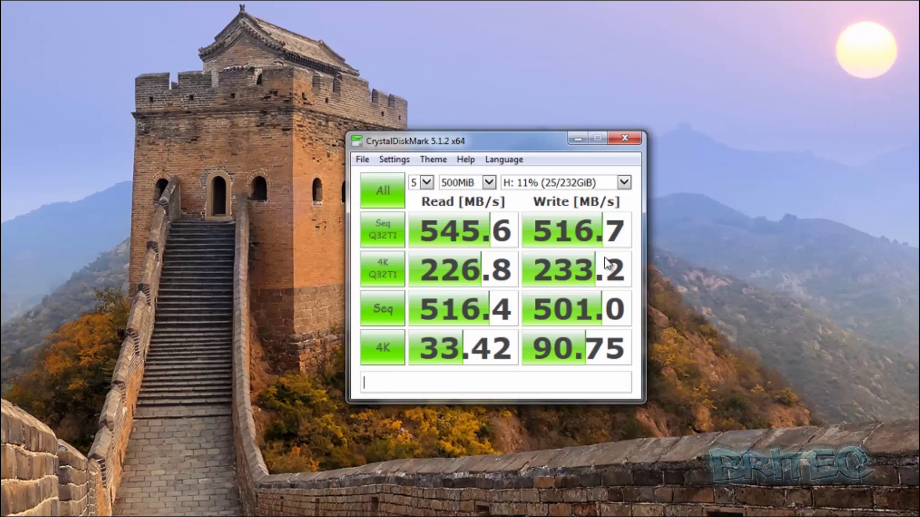
left_click(624, 182)
left_click(572, 214)
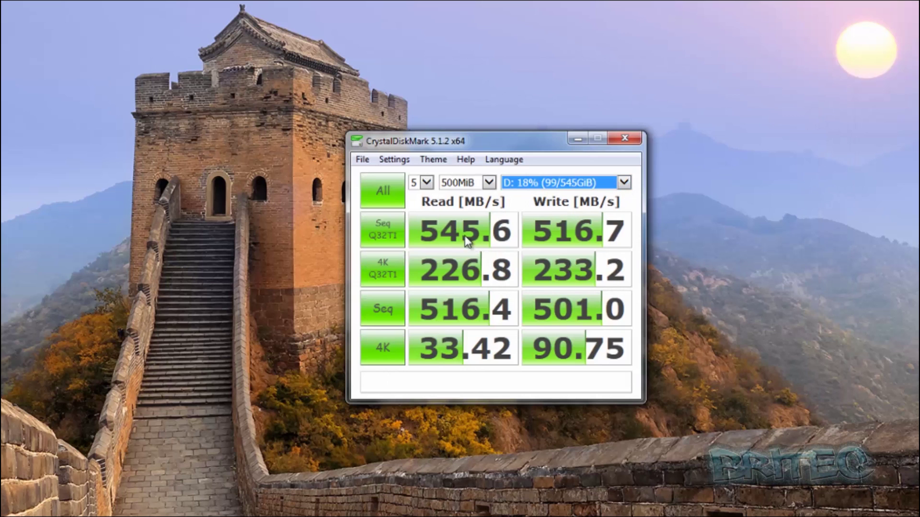
left_click(388, 199)
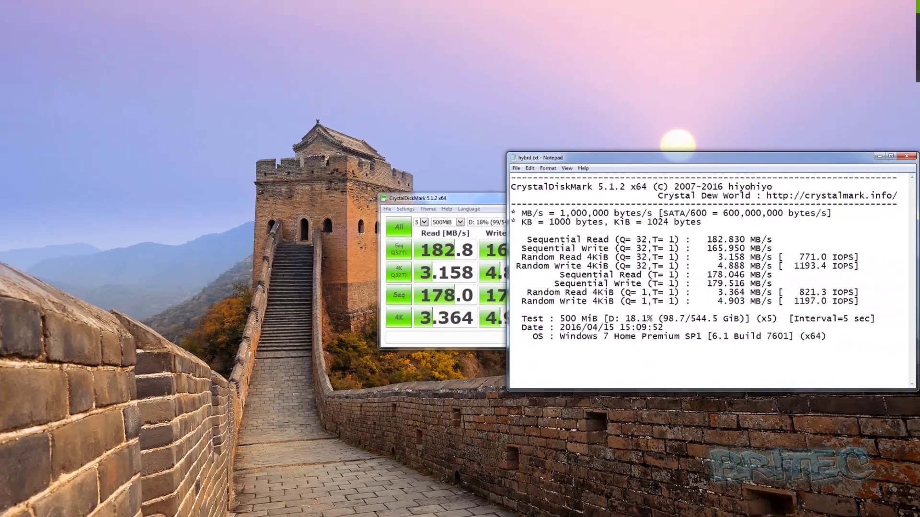
Place the evo 850.txt results beside hybrd.txt for comparison
left_click(532, 508)
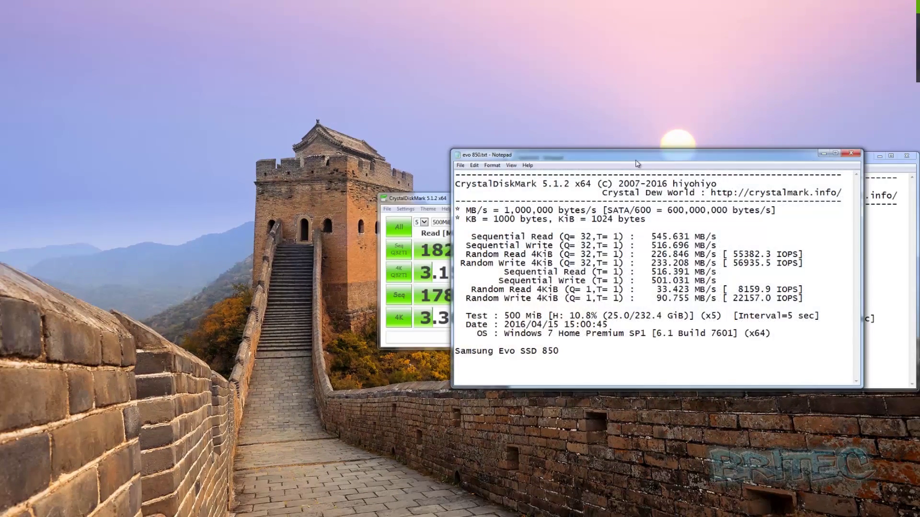
left_click_drag(723, 155, 364, 156)
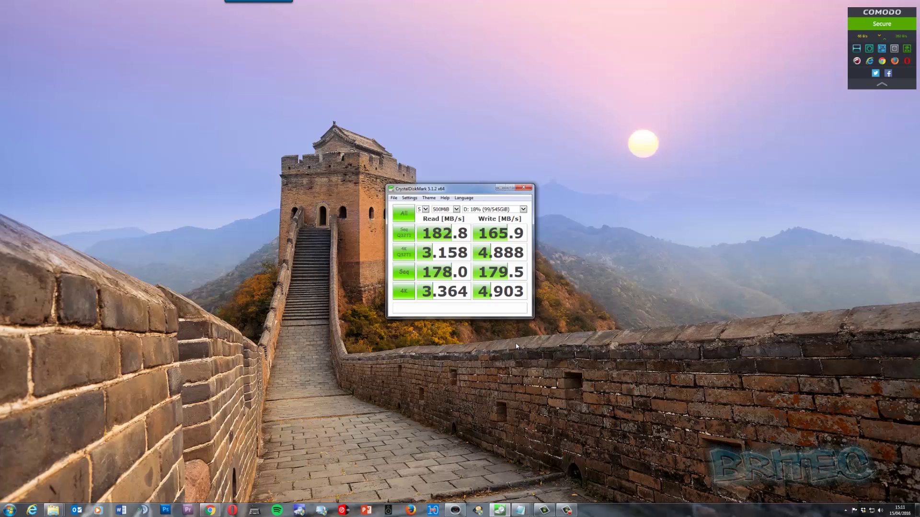
Identify the 58.3 GB Removable Disk J: in Parkdale's drive list
left_click(455, 510)
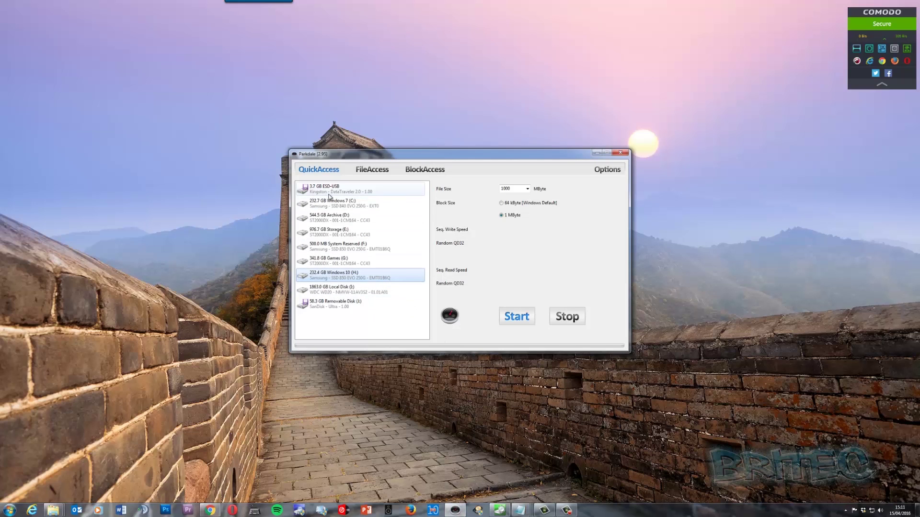
left_click(333, 194)
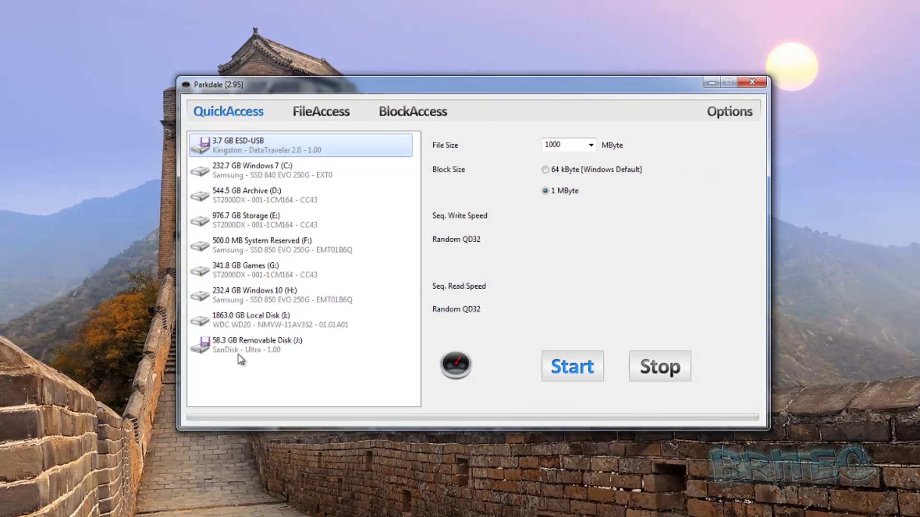
left_click(264, 354)
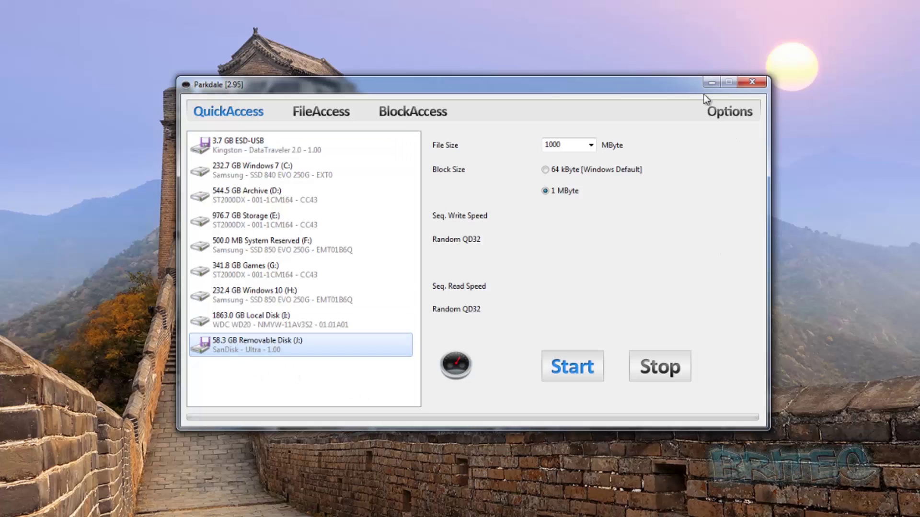
Start the full benchmark on J: and bring up the Amazon 'ssd evo 840' search results
left_click(711, 84)
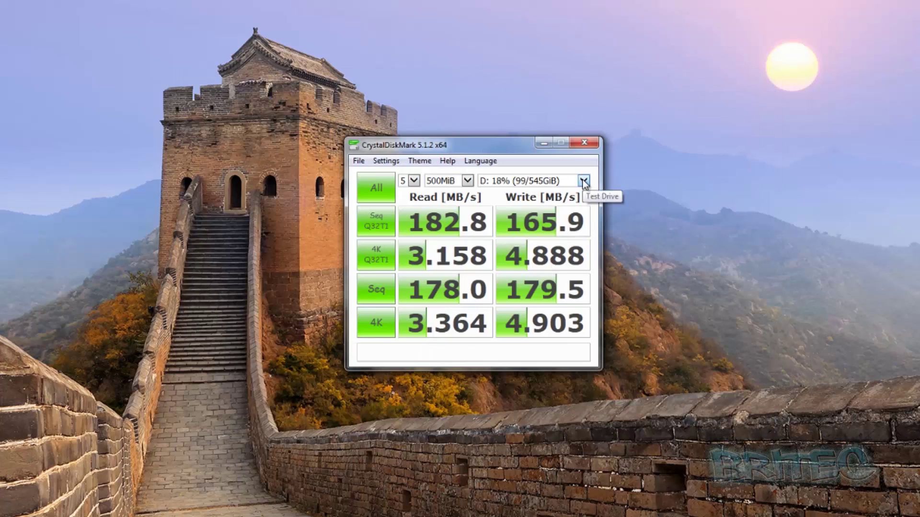
left_click(583, 181)
left_click(523, 267)
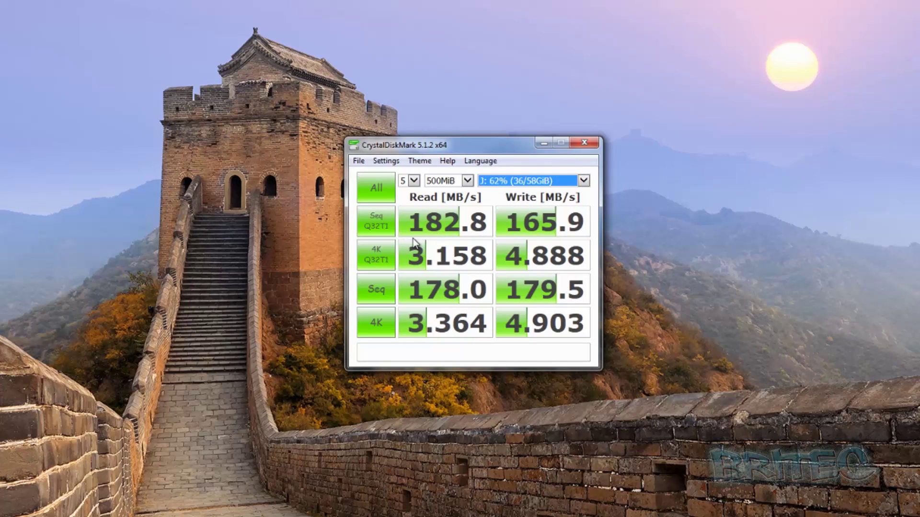
left_click(389, 193)
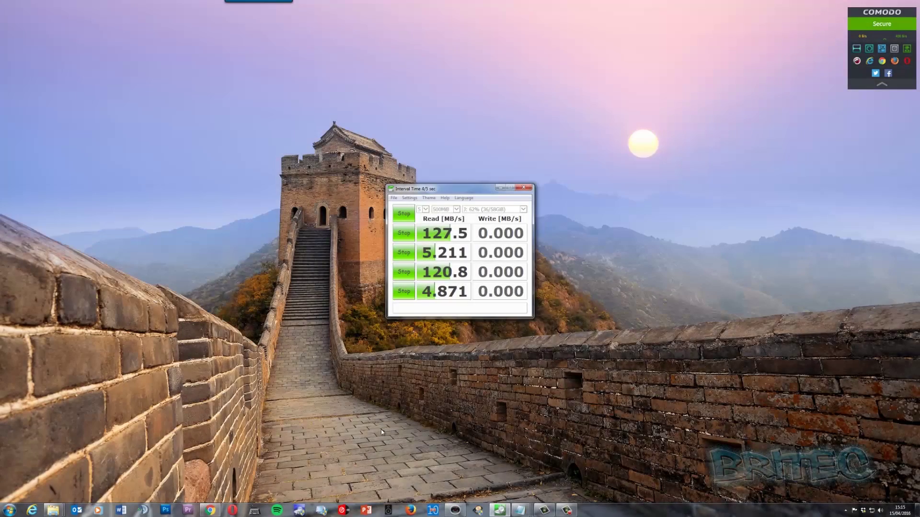
left_click(209, 510)
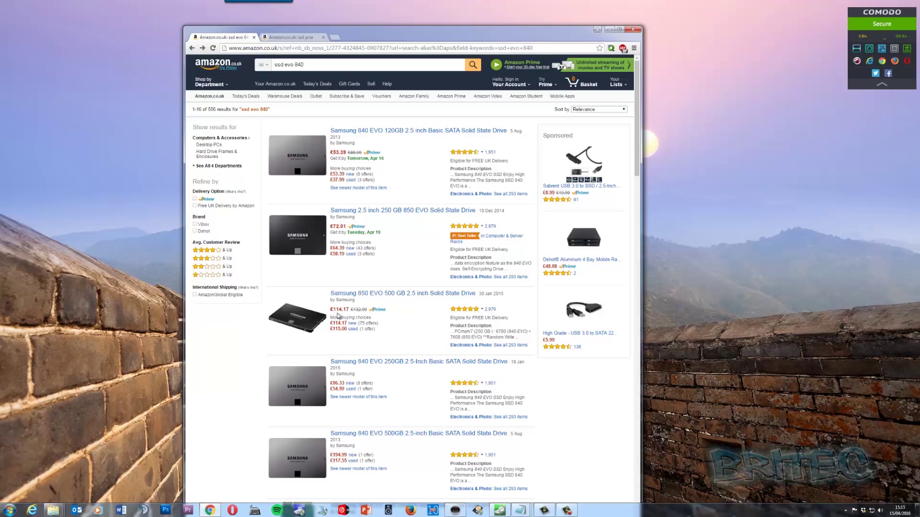
Switch to the Amazon 'ssd pcie' results, led by the HyperX Predator PCIe 240GB at £148.83
left_click(292, 37)
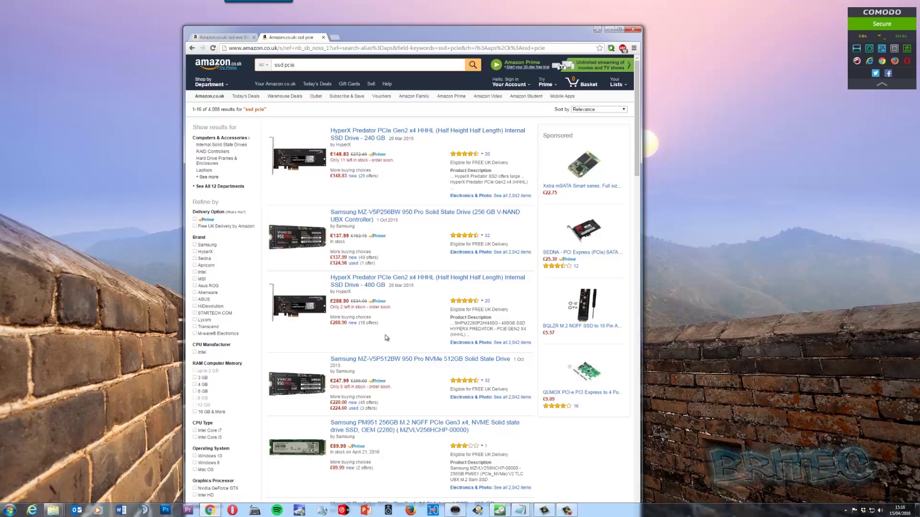
Scroll through the Amazon 'ssd pcie' listings to compare PCIe SSD prices
scroll(382, 343, "down", 2)
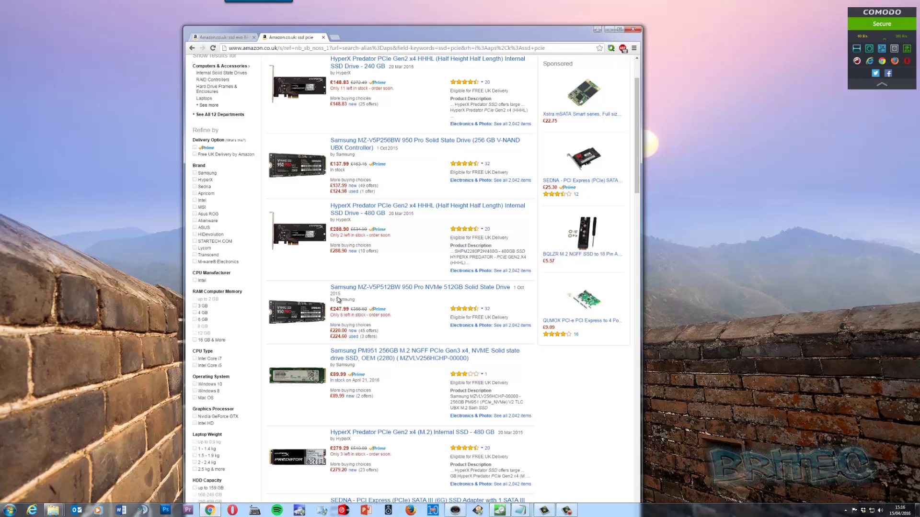
scroll(395, 353, "down", 2)
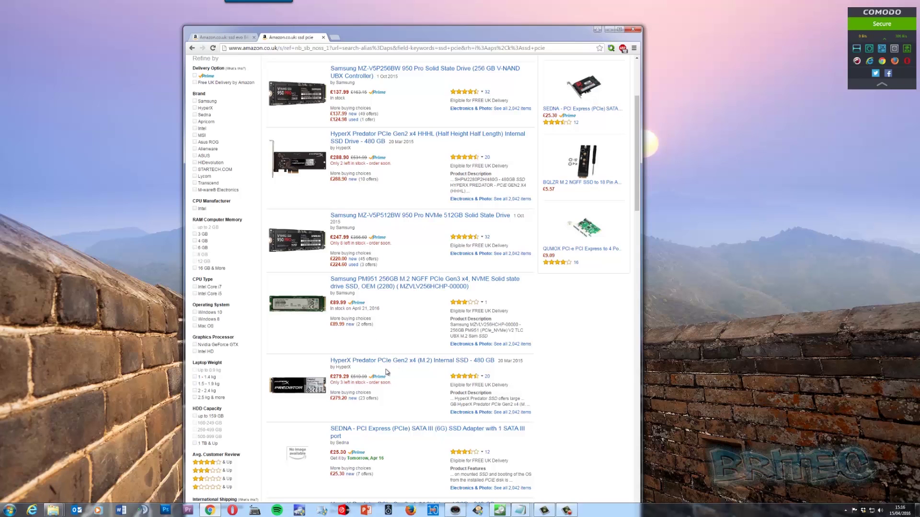
scroll(542, 230, "up", 3)
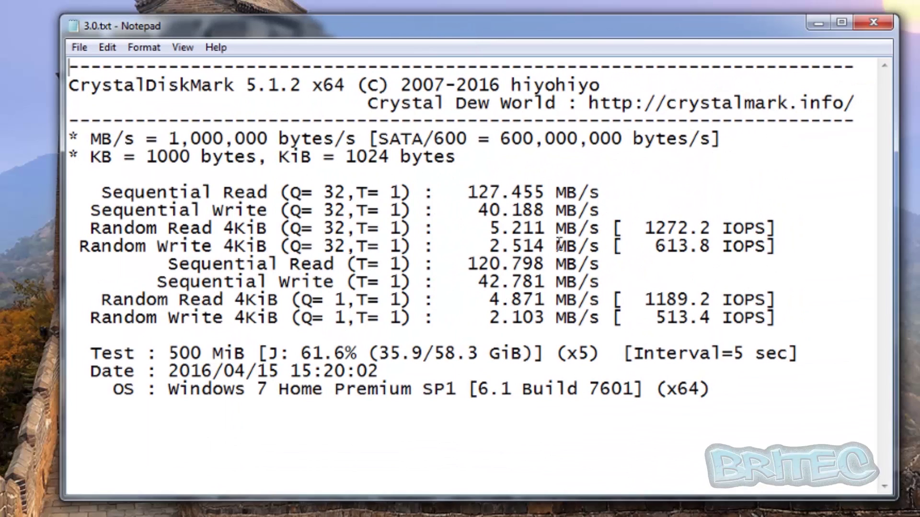
Minimize Notepad and run the full All benchmark on the K: drive
left_click(818, 24)
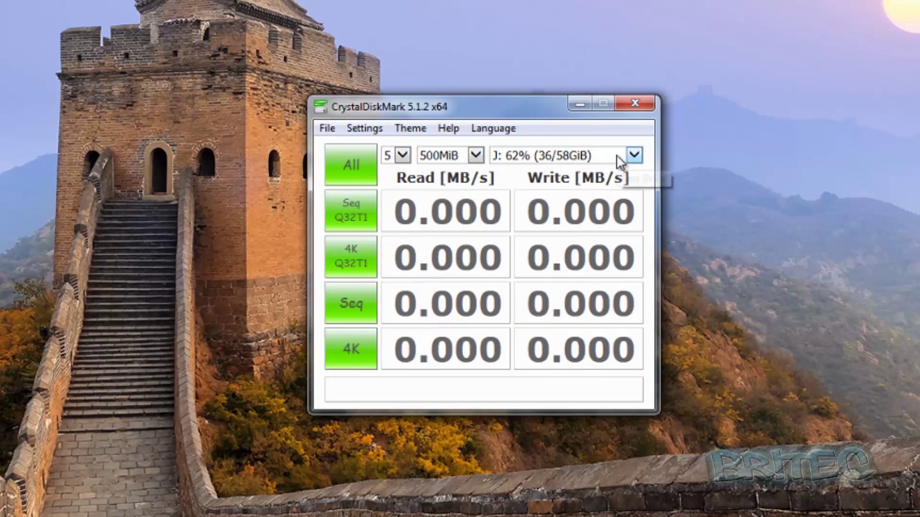
left_click(633, 158)
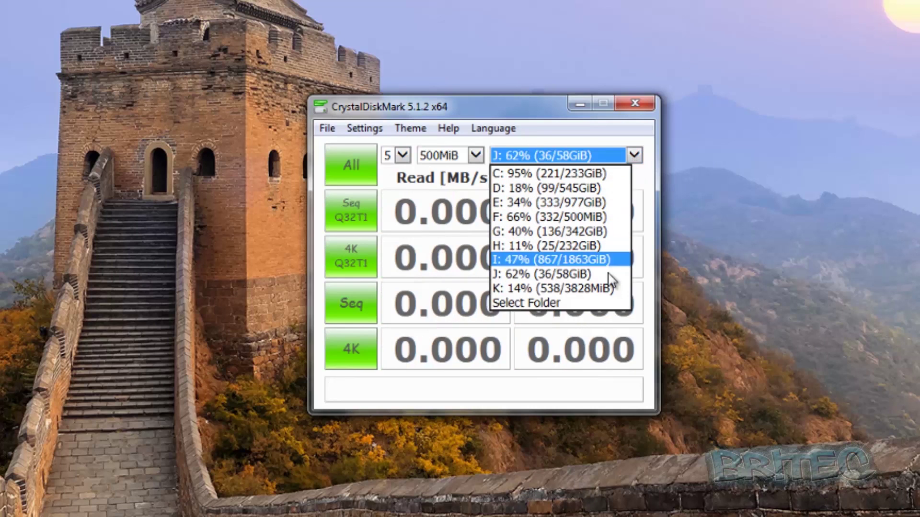
left_click(594, 289)
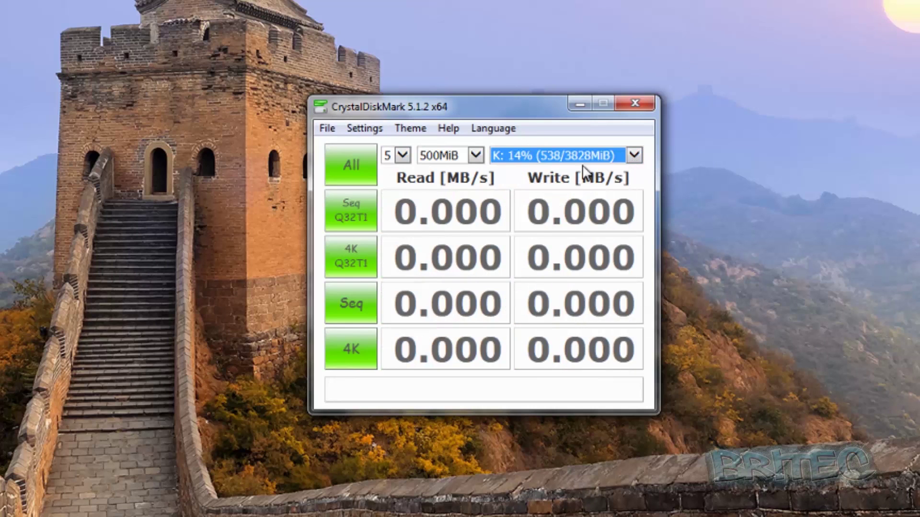
left_click(350, 168)
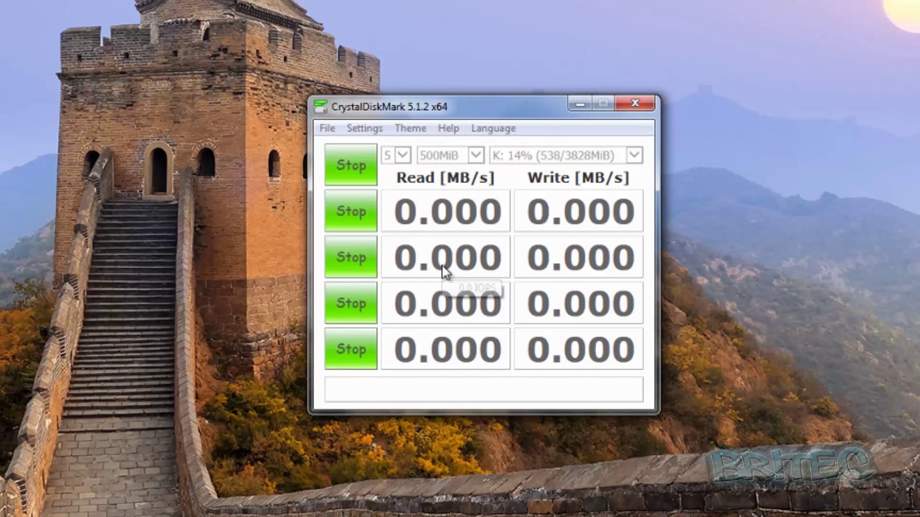
Bring the J: drive's 3.0.txt report back up in Notepad
mouse_move(444, 268)
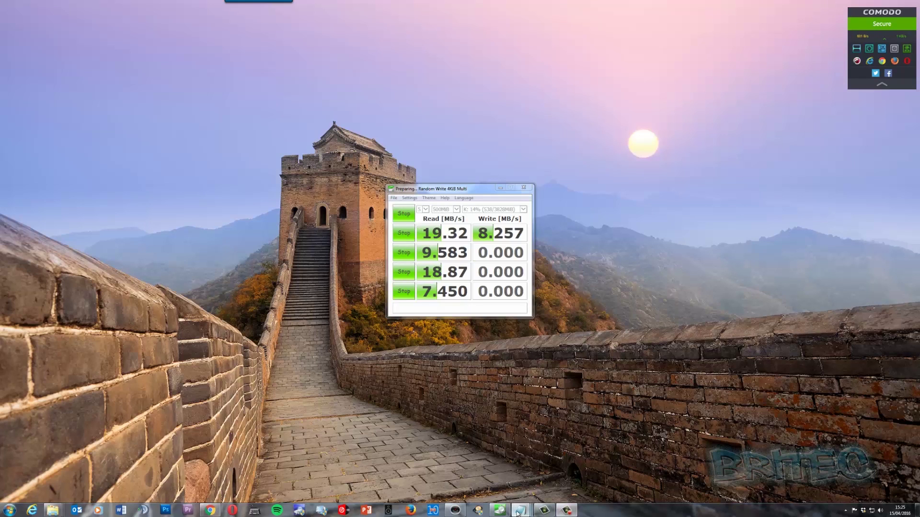
mouse_move(520, 509)
left_click(634, 477)
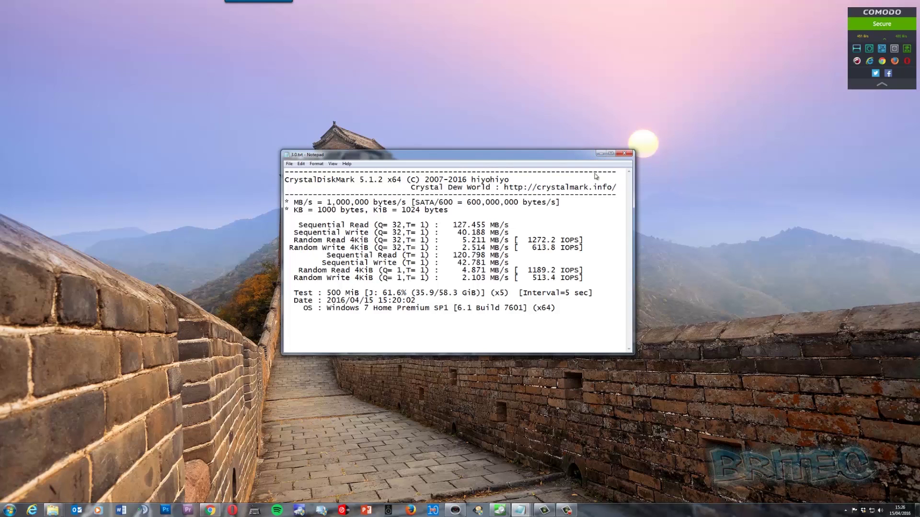
Minimize Notepad, then close CrystalDiskMark, confirming the stop of the running K: benchmark
left_click(600, 155)
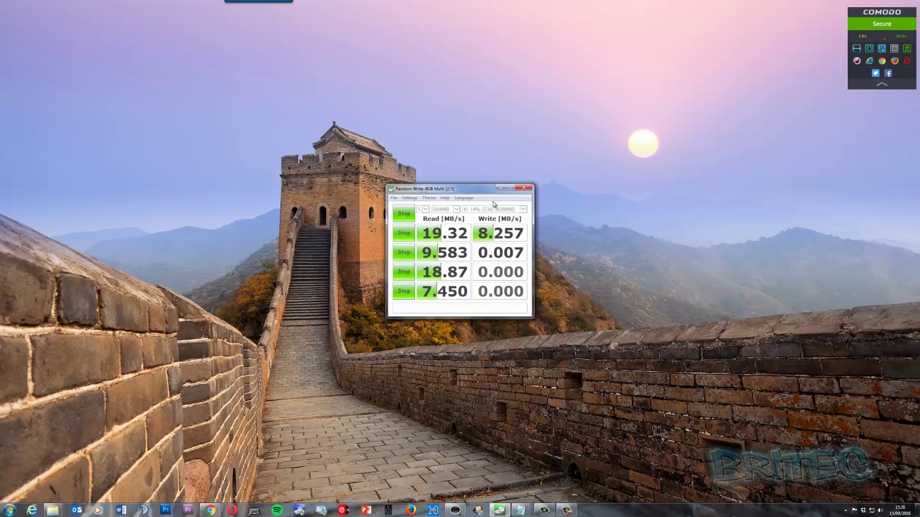
left_click(530, 188)
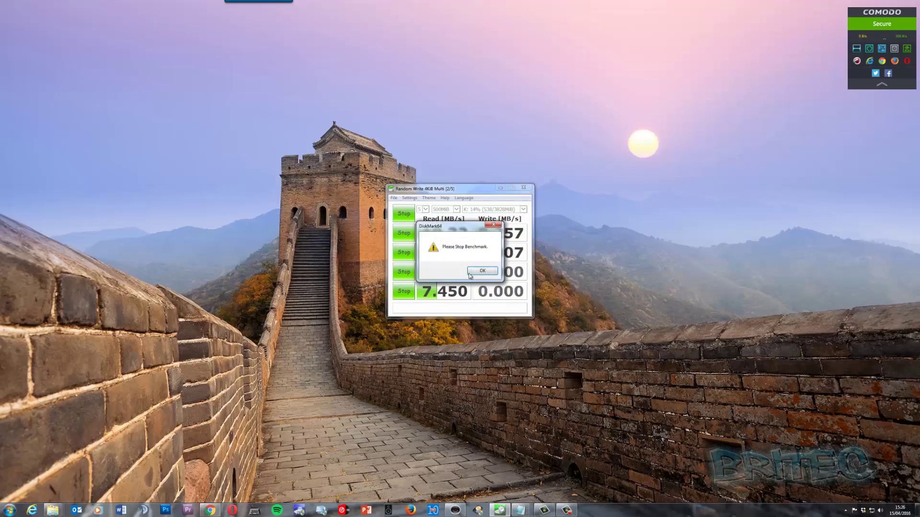
left_click(485, 271)
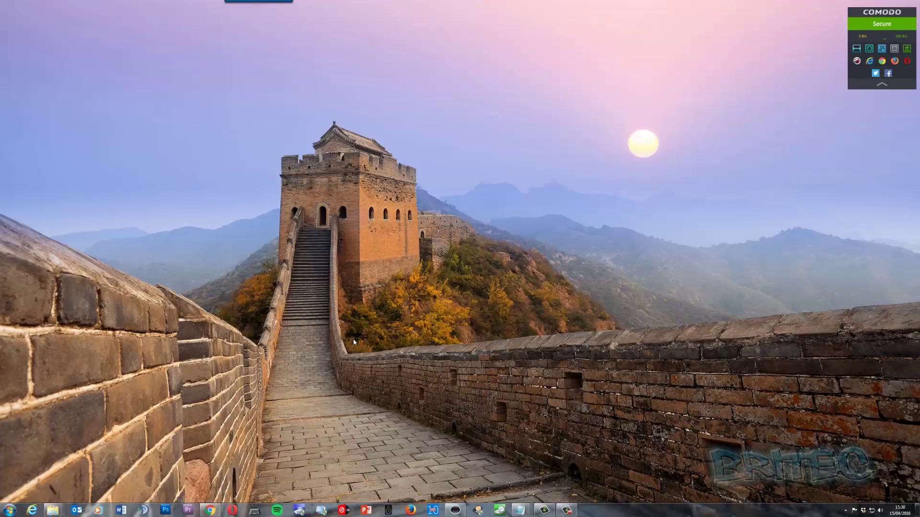